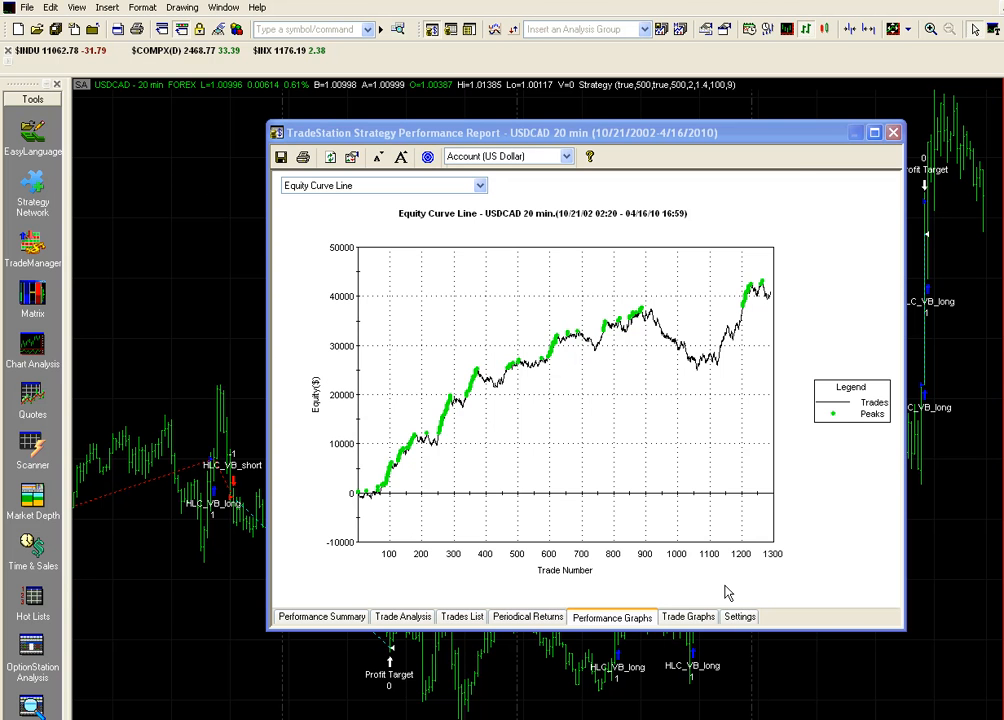
Step: Review the report's strategy settings, turn off the Profit Target strategy on the USDCAD chart, and open the report's performance summary
click(740, 617)
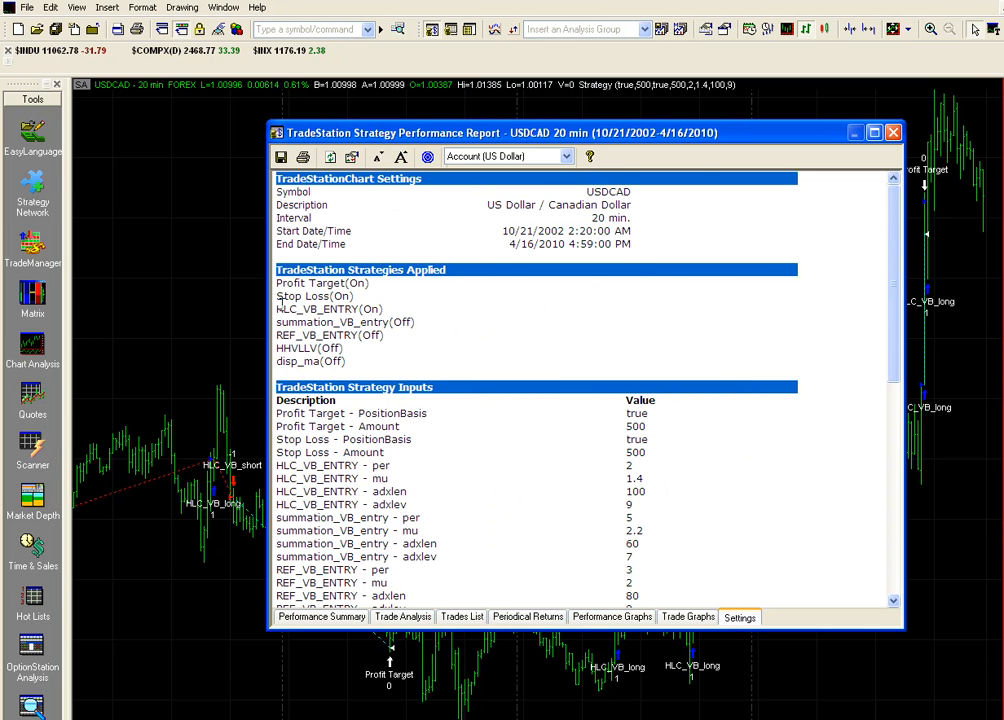
click(181, 246)
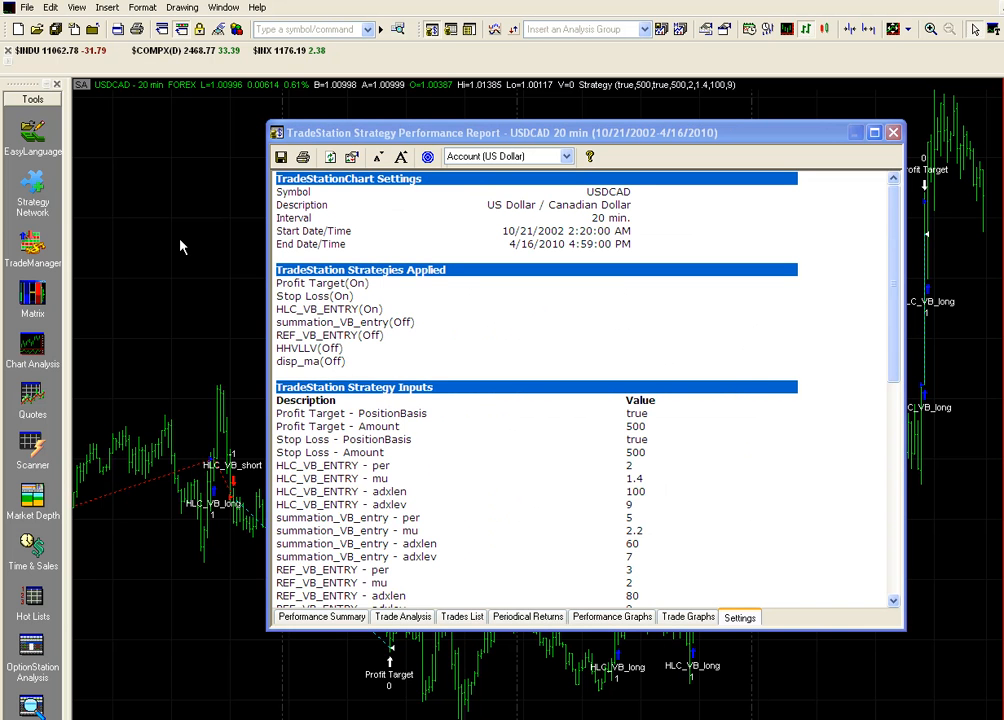
right_click(181, 246)
click(200, 266)
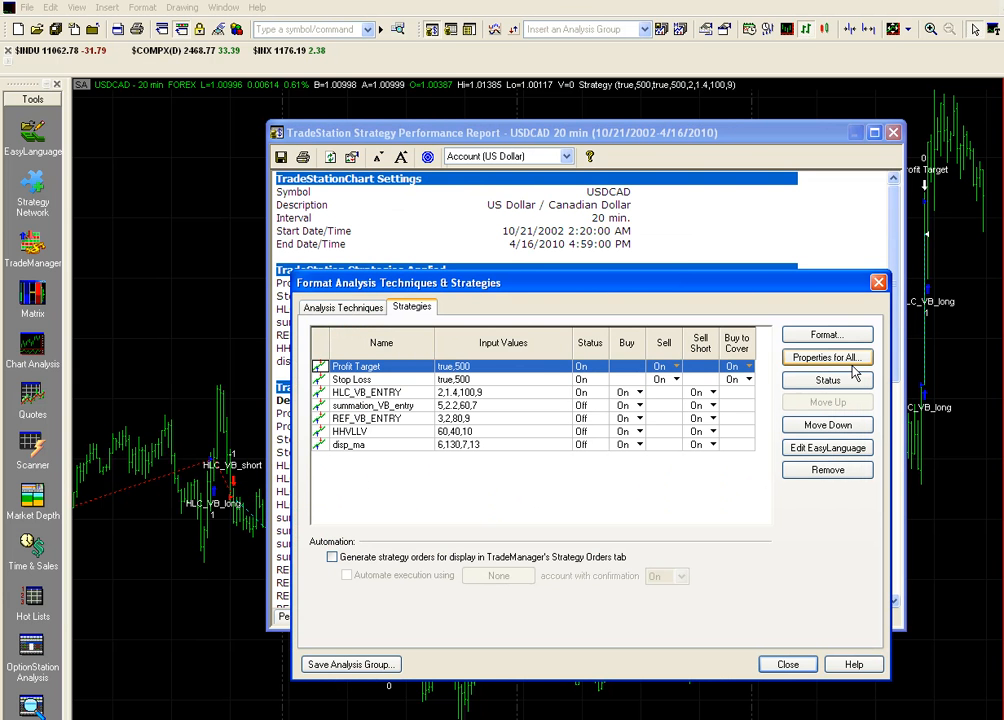
click(818, 381)
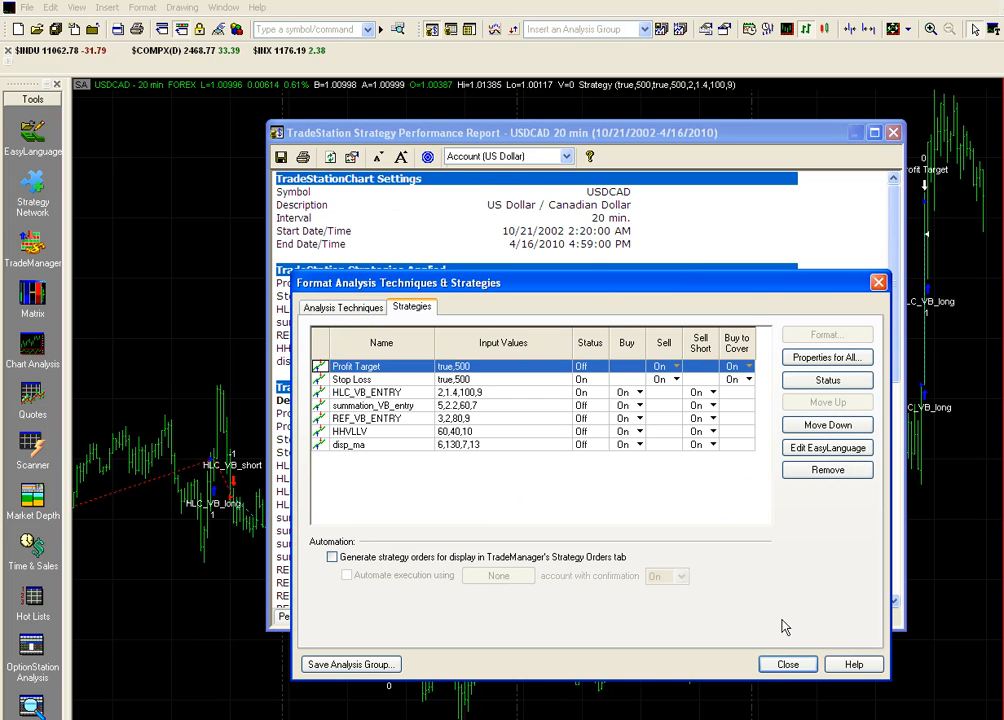
click(788, 664)
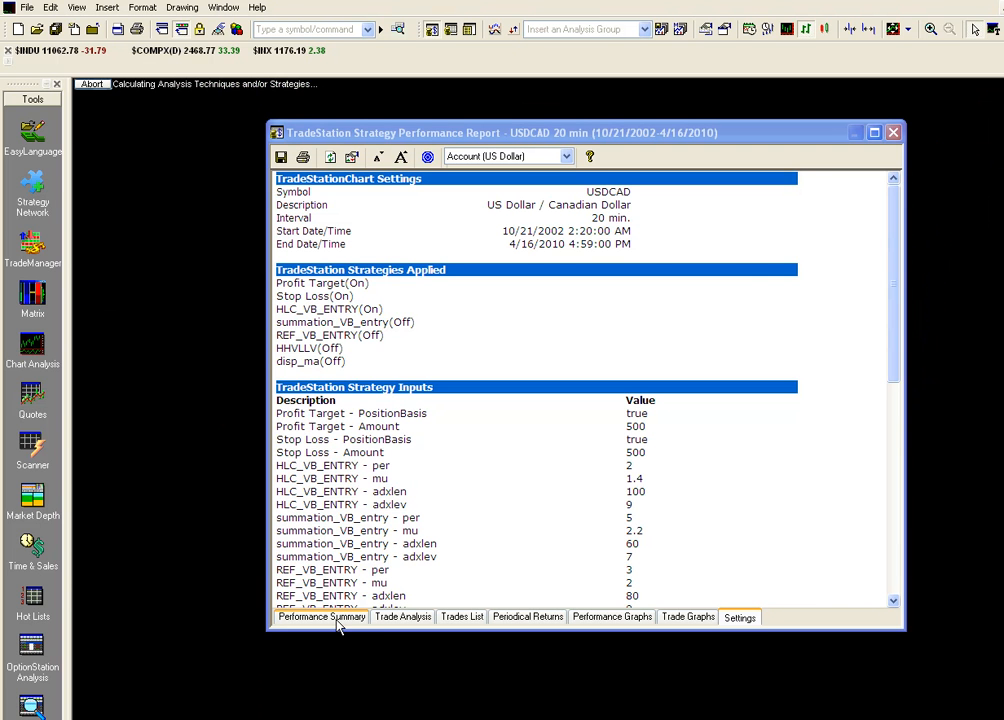
click(335, 618)
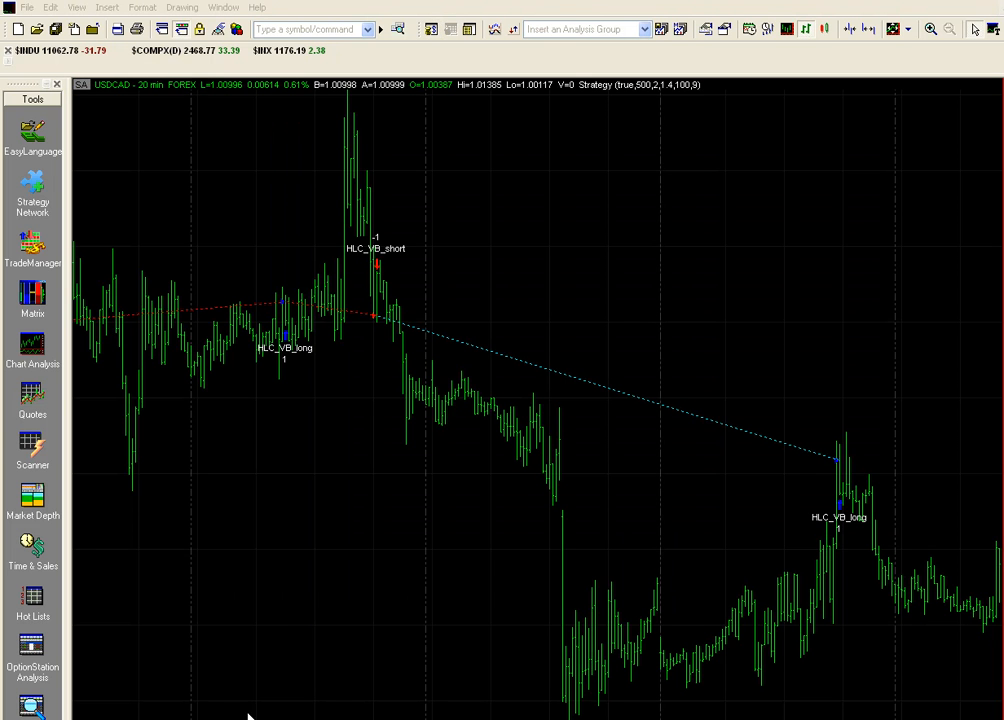
Step: Insert the adx_time_exit strategy component into the USDCAD chart
click(513, 30)
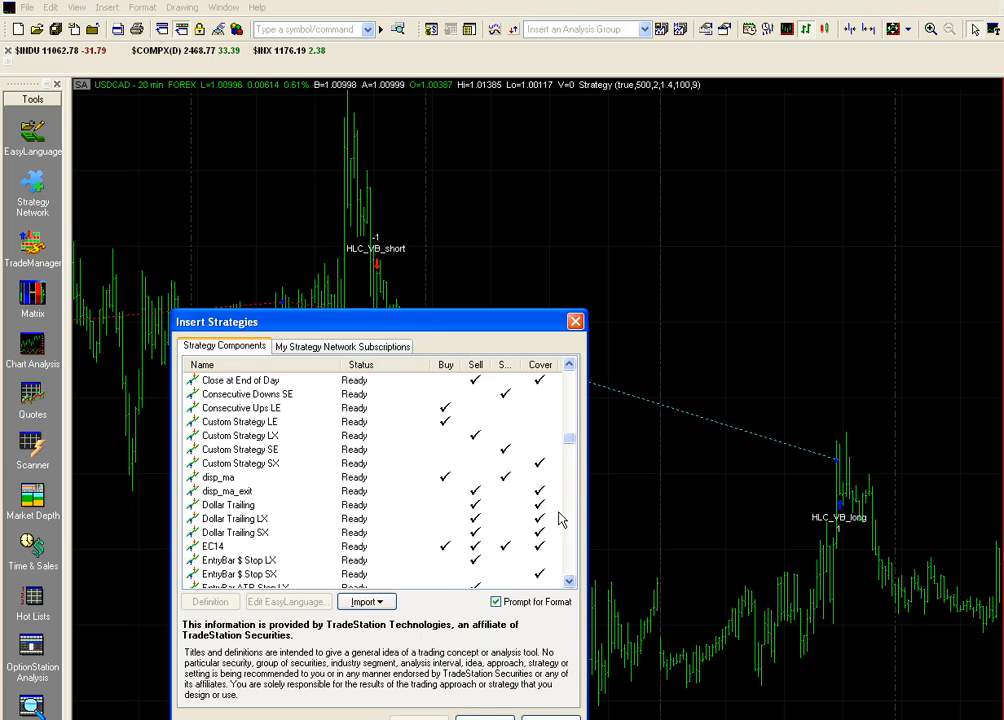
scroll(567, 440, up, 7)
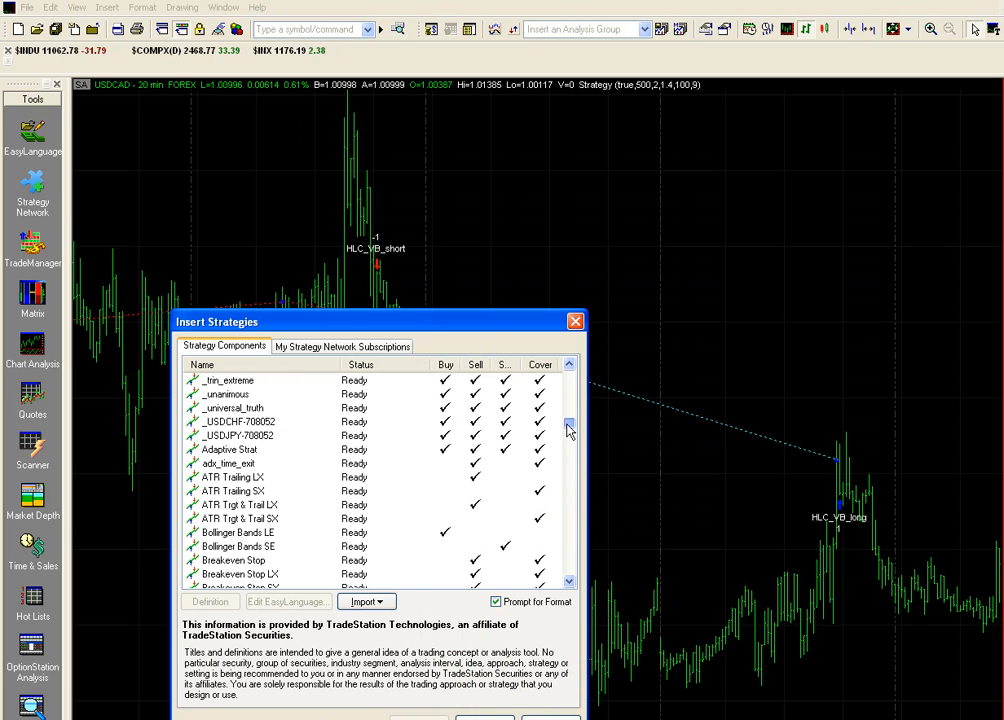
click(255, 465)
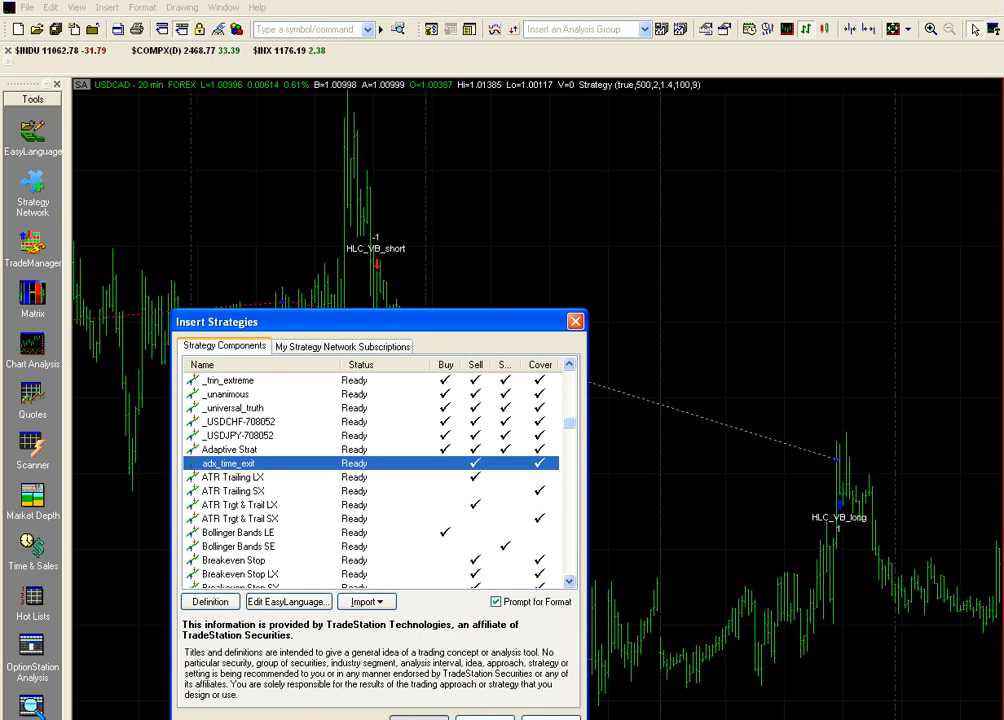
click(418, 718)
Step: Set the len input of adx_time_exit to optimize from 4 to 15 in increments of 1
click(424, 462)
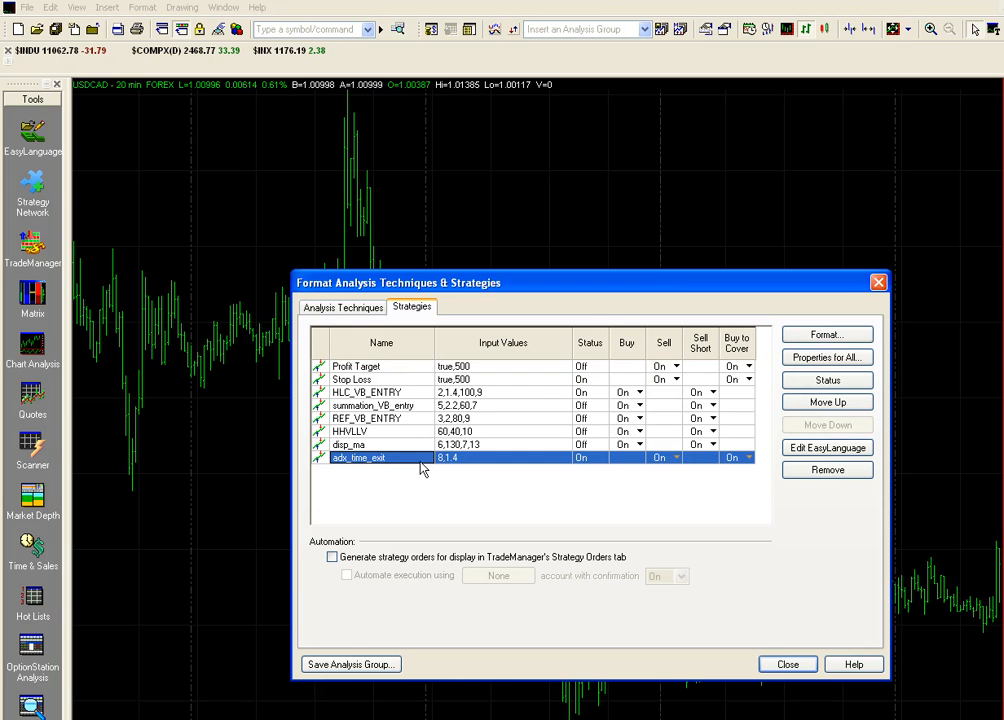
click(806, 334)
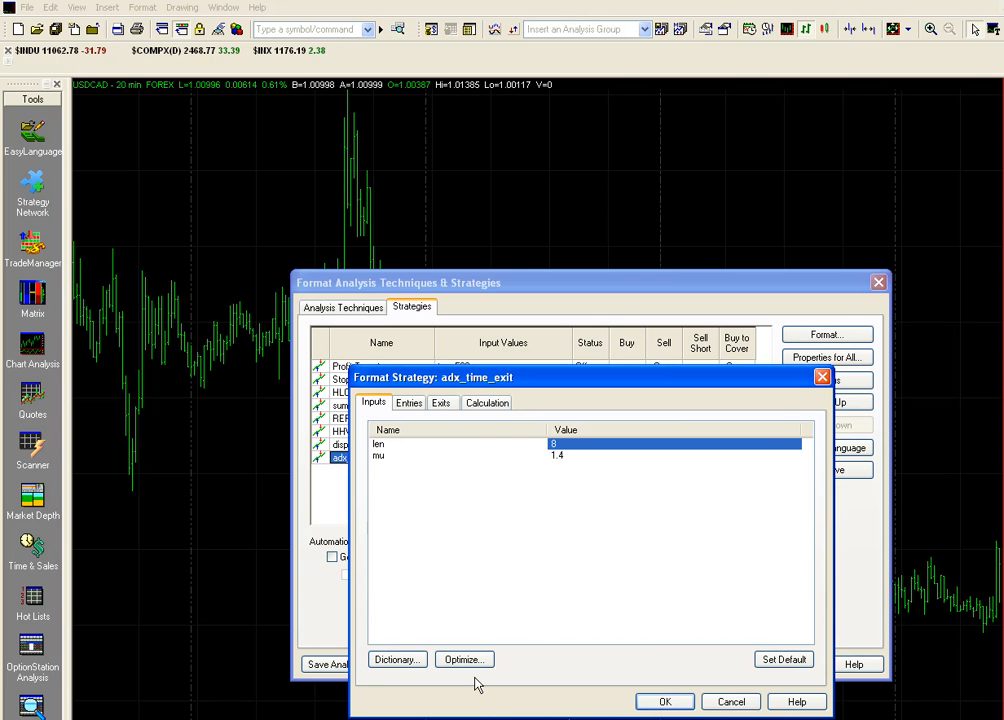
click(470, 662)
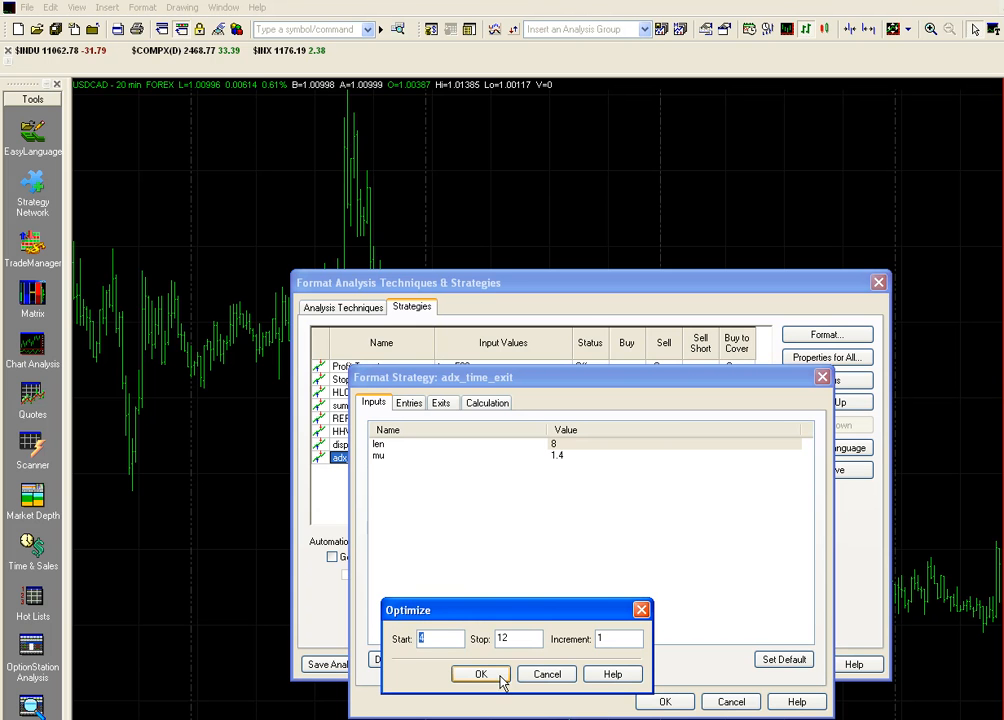
key(Tab)
text(15)
click(489, 676)
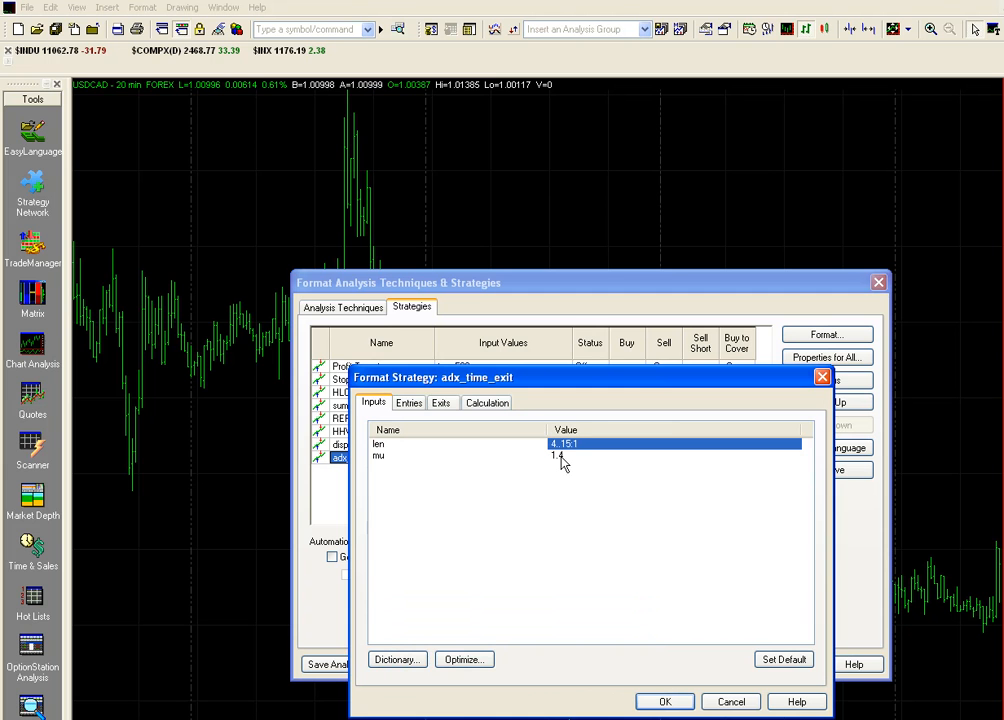
Step: Set the mu input of adx_time_exit to optimize from 1 to 2.5 in increments of 0.1
click(563, 458)
click(466, 661)
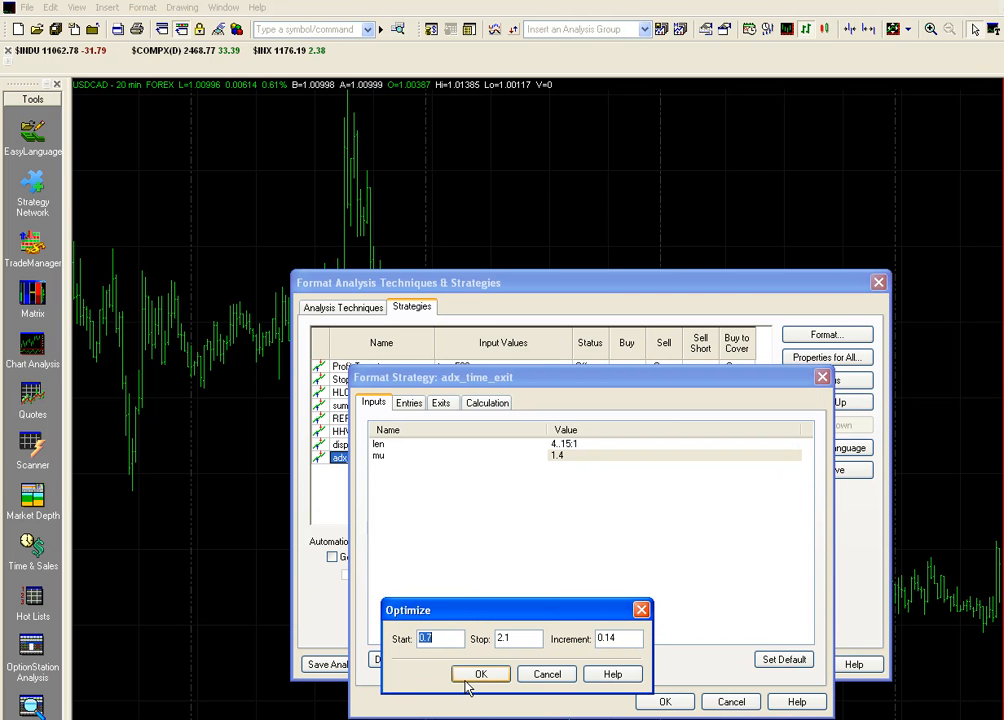
text(1)
key(Tab)
text(2.5)
click(628, 637)
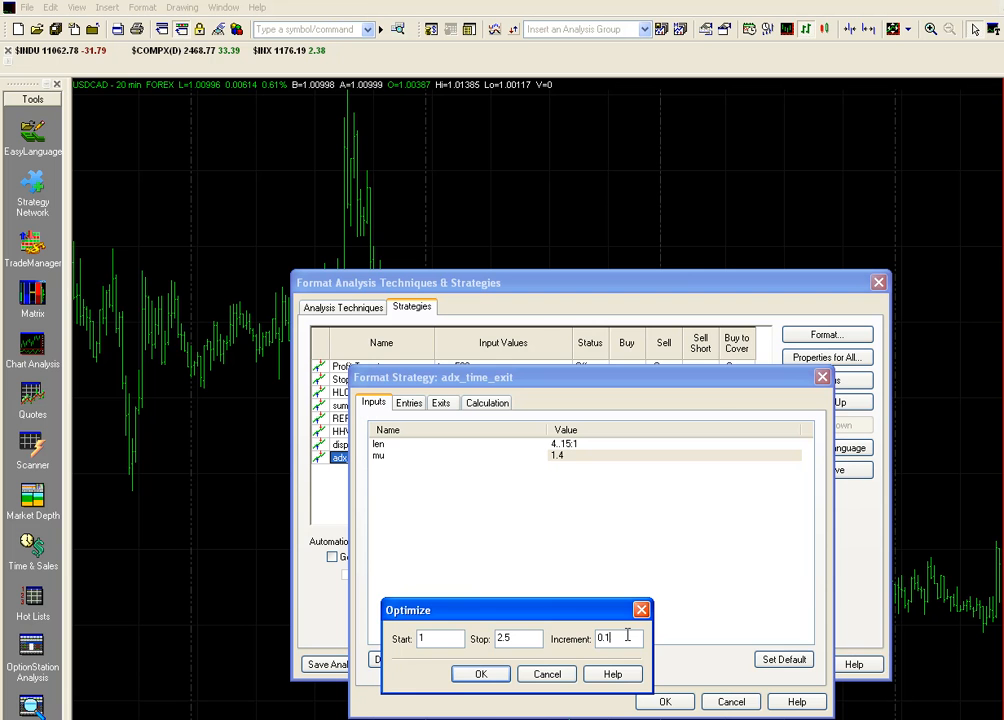
click(481, 673)
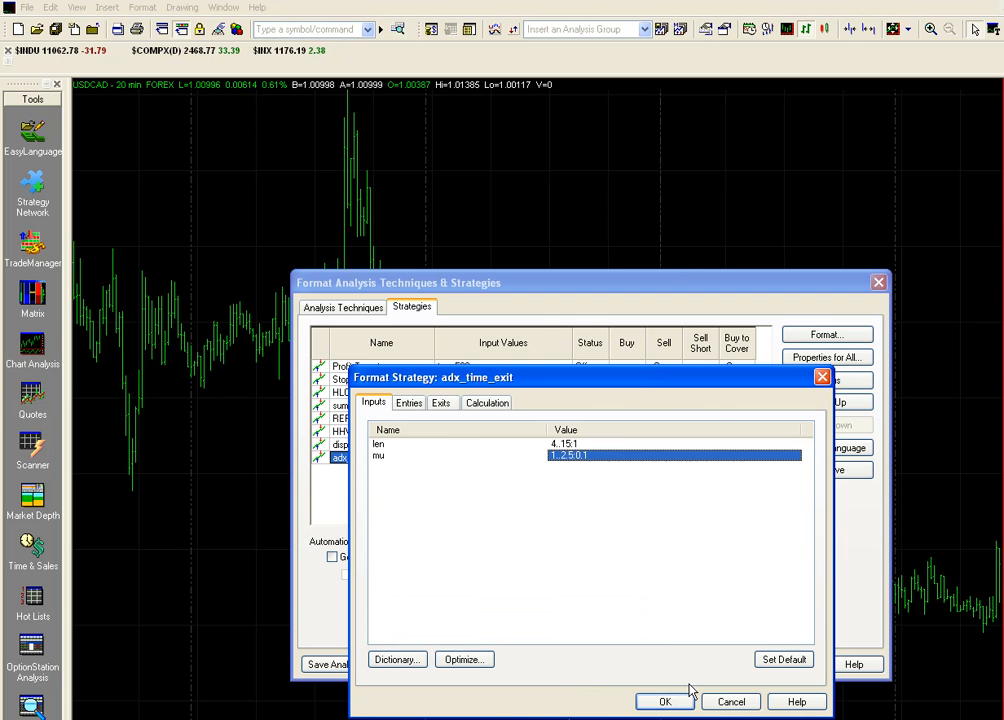
Step: Apply the adx_time_exit input ranges and run the optimization with the suggested Exhaustive method
click(680, 701)
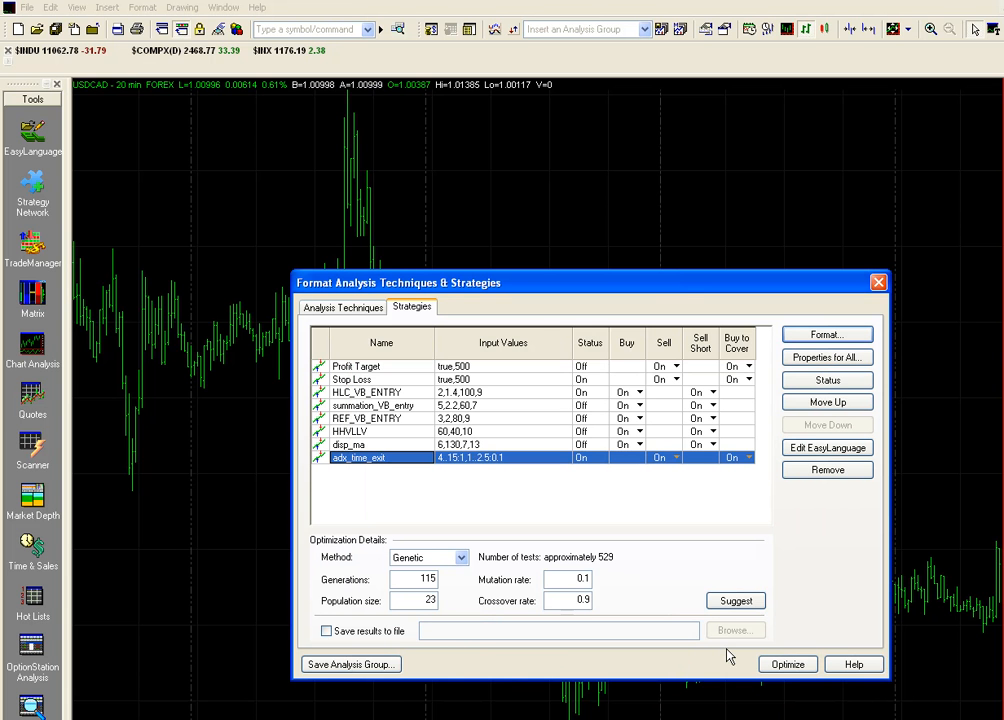
click(721, 602)
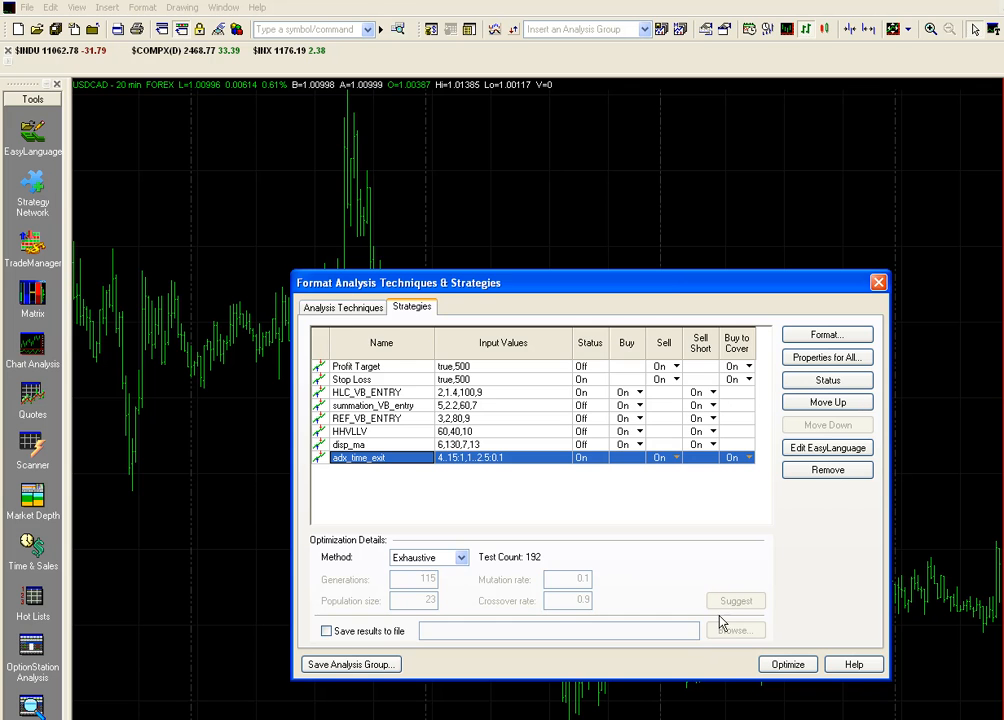
click(788, 664)
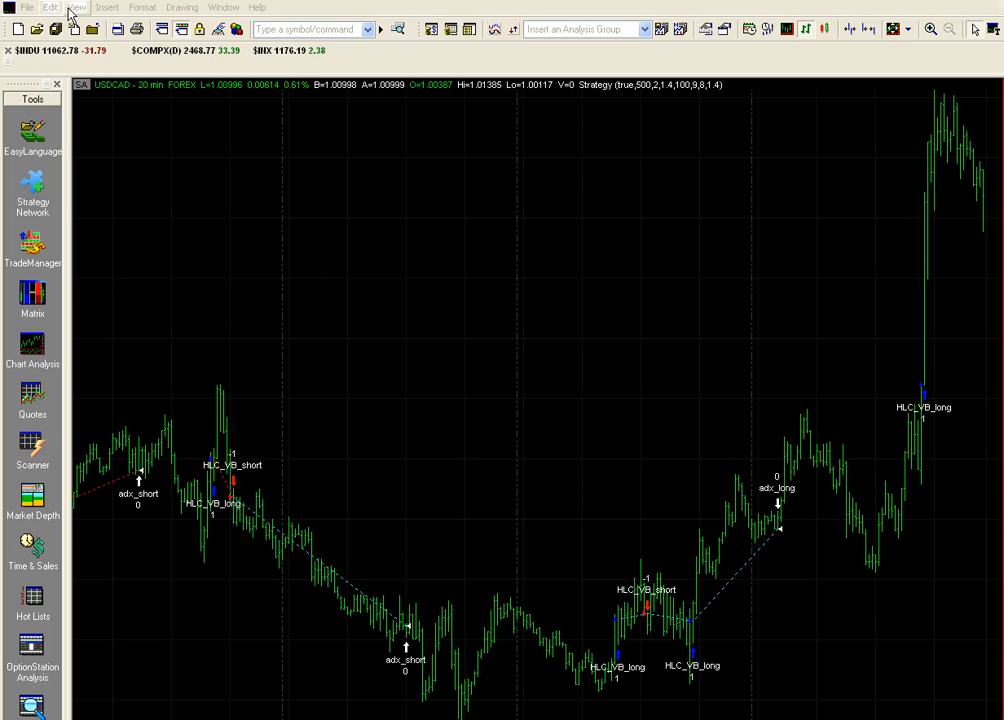
Step: Base the optimization report results on All: Avg Trade in the Chart Analysis strategy preferences
click(78, 10)
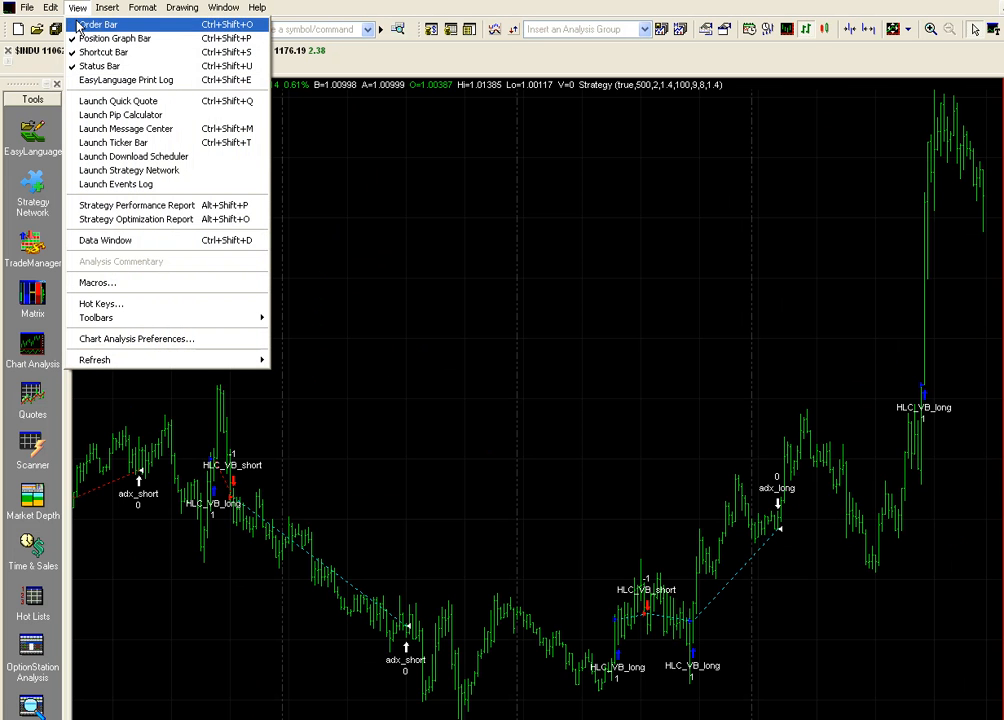
click(118, 345)
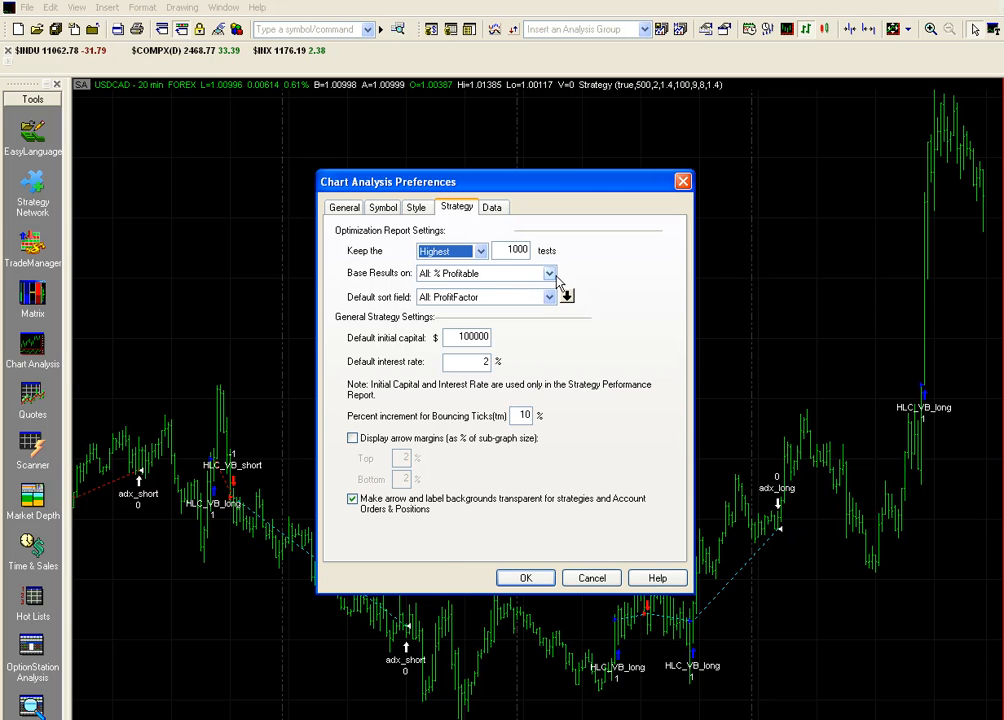
click(549, 273)
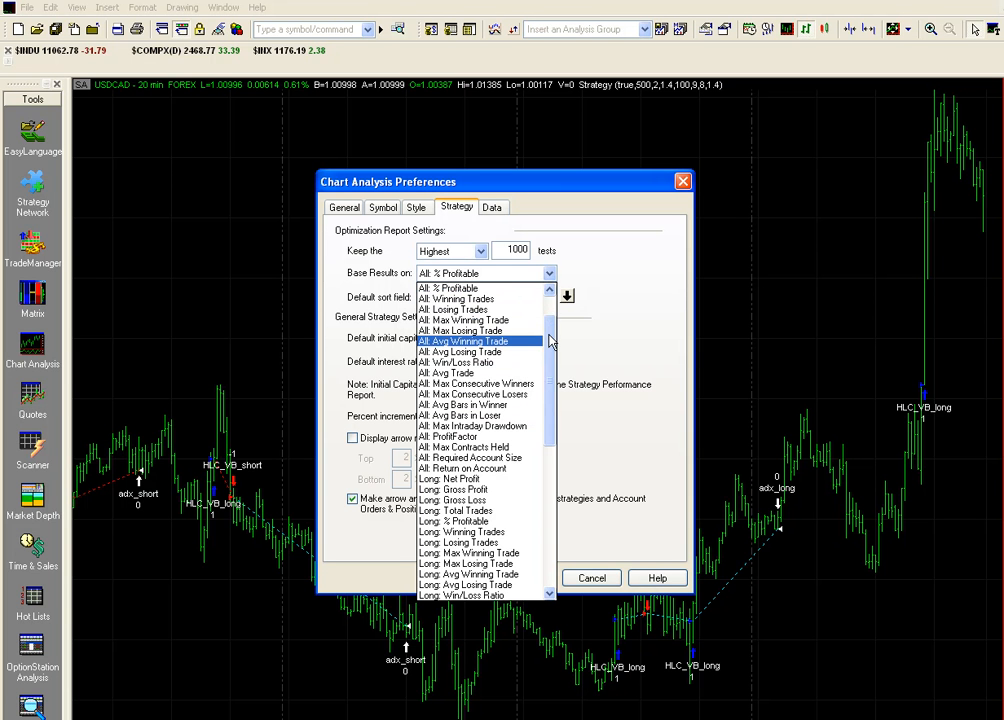
click(545, 341)
click(549, 273)
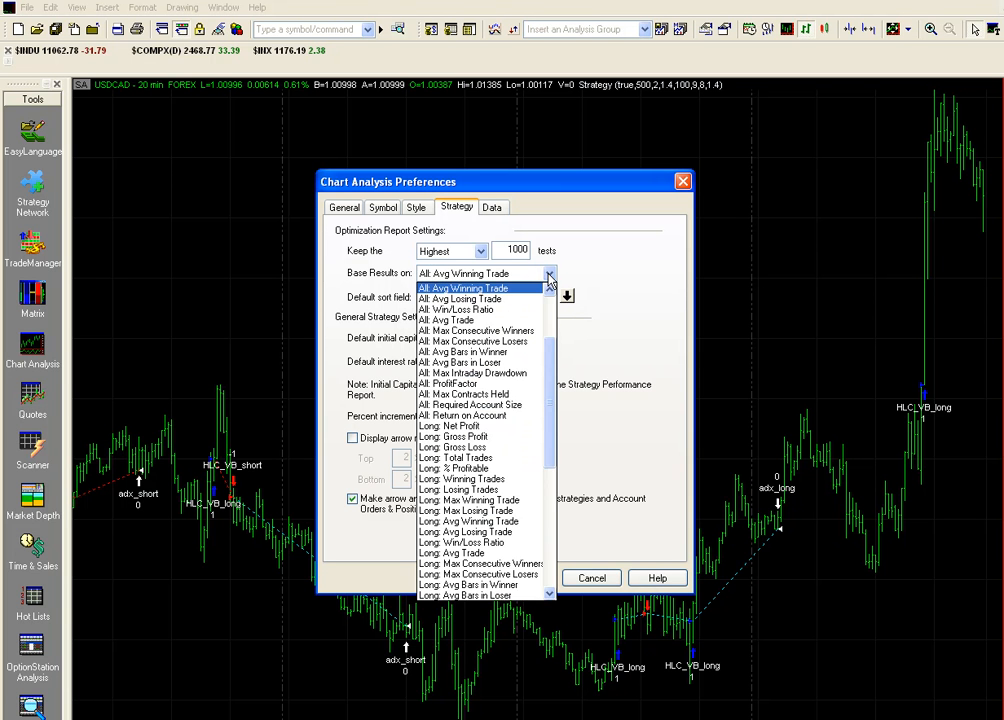
drag(548, 368, 556, 318)
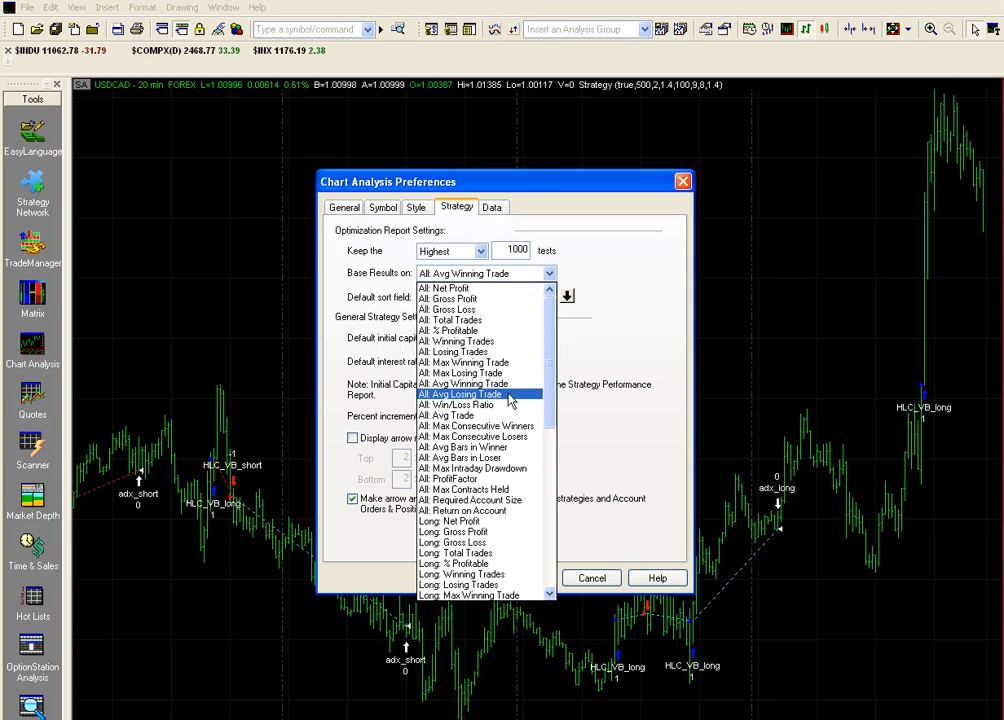
click(480, 418)
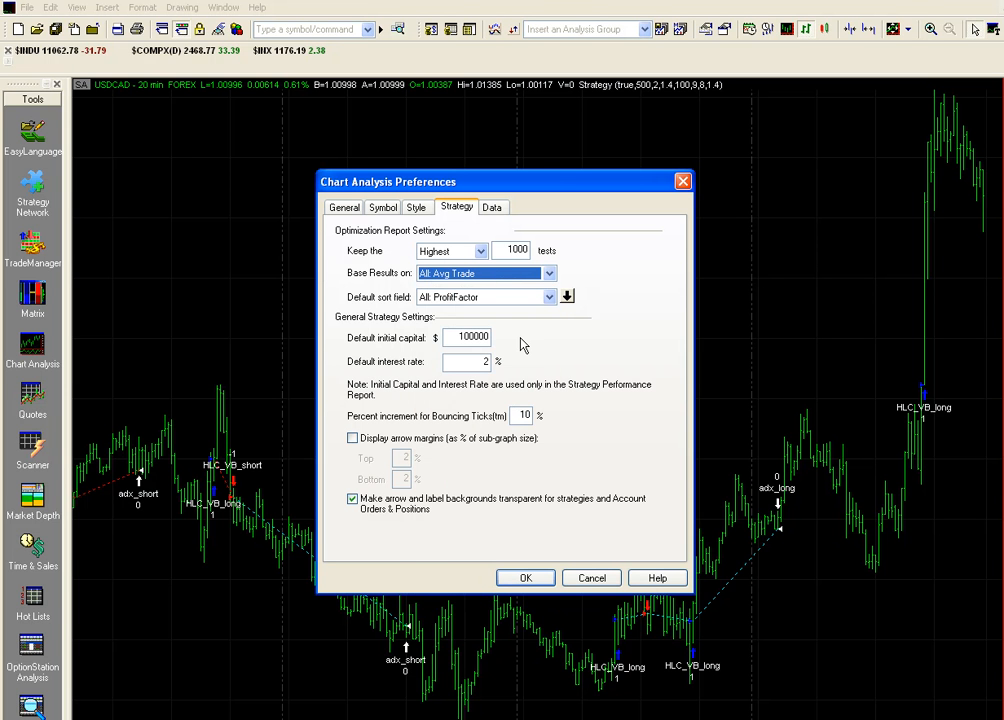
click(527, 580)
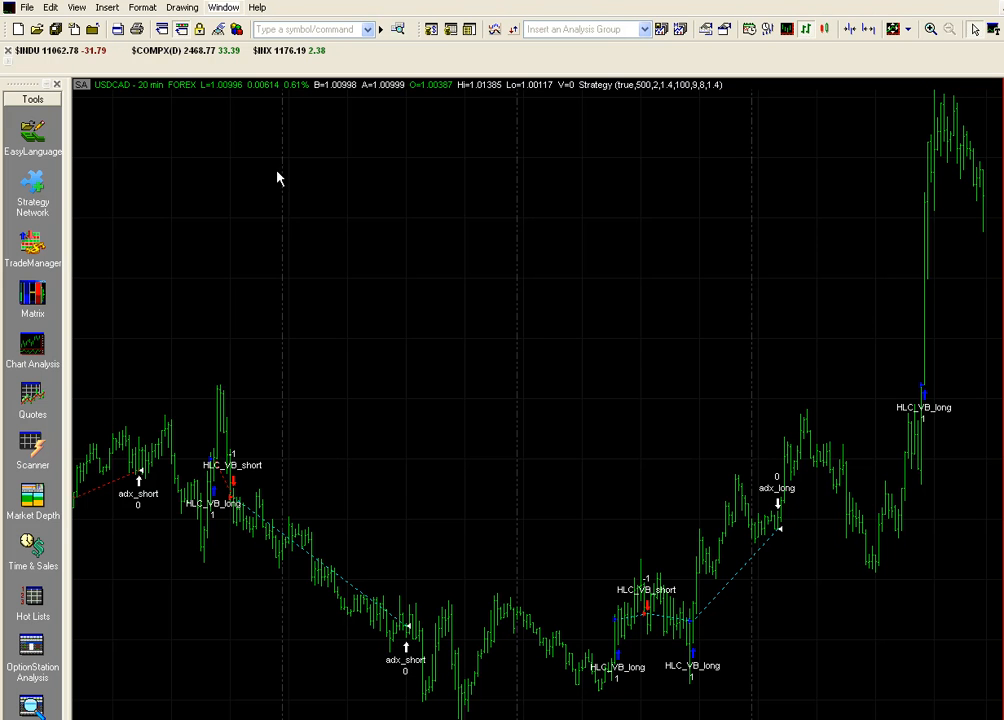
Step: Insert the Percent Trailing LX strategy component into the USDCAD chart
click(514, 31)
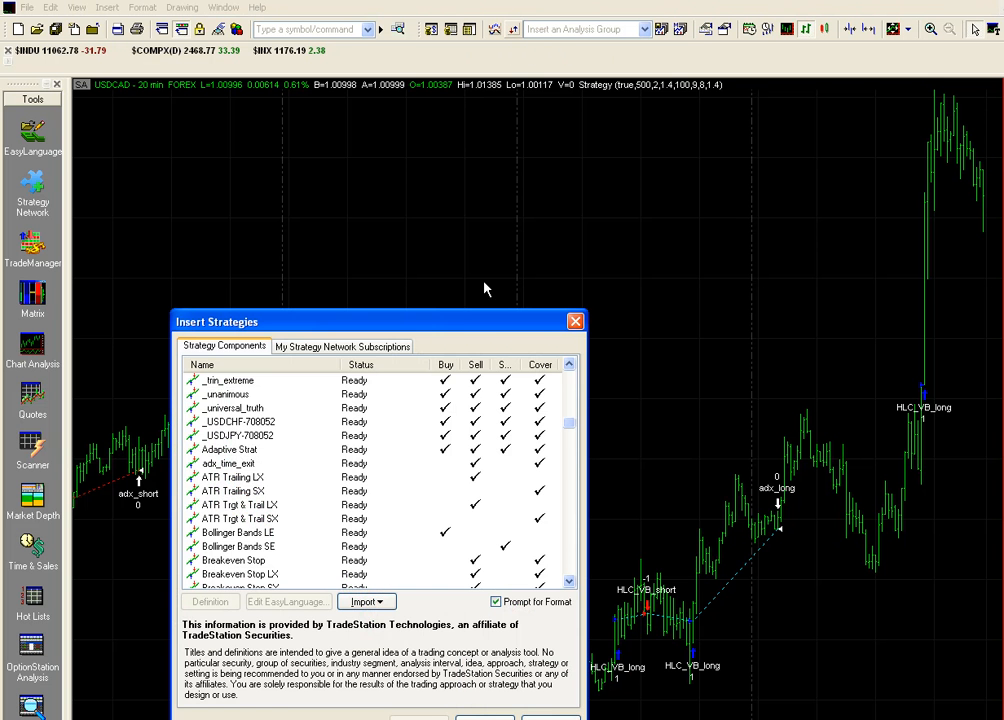
drag(473, 321, 543, 187)
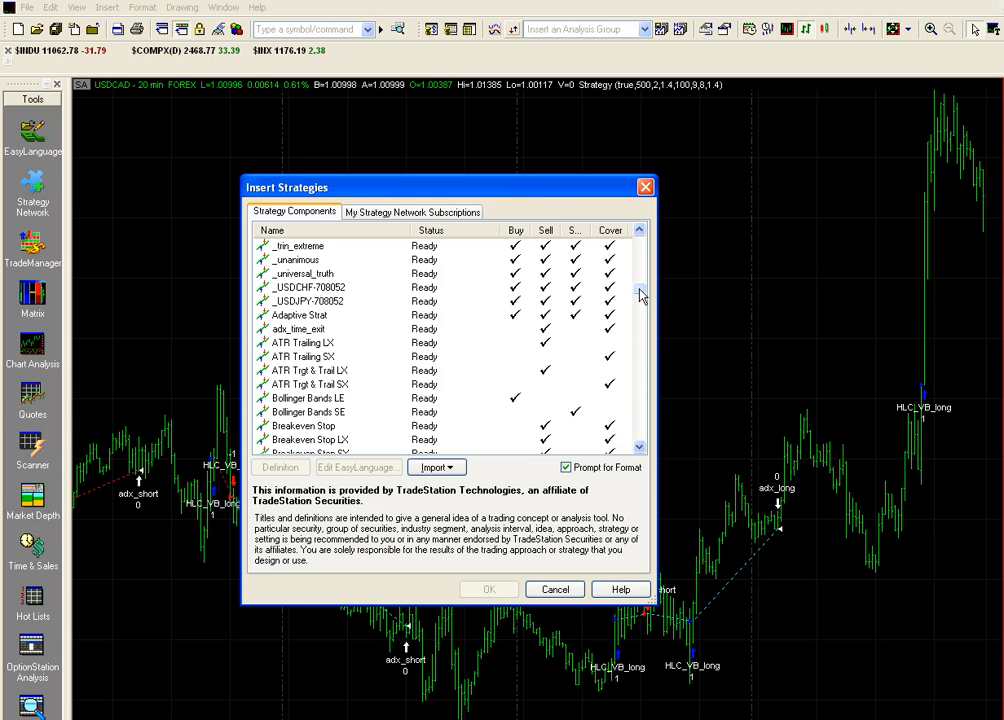
drag(641, 292, 641, 383)
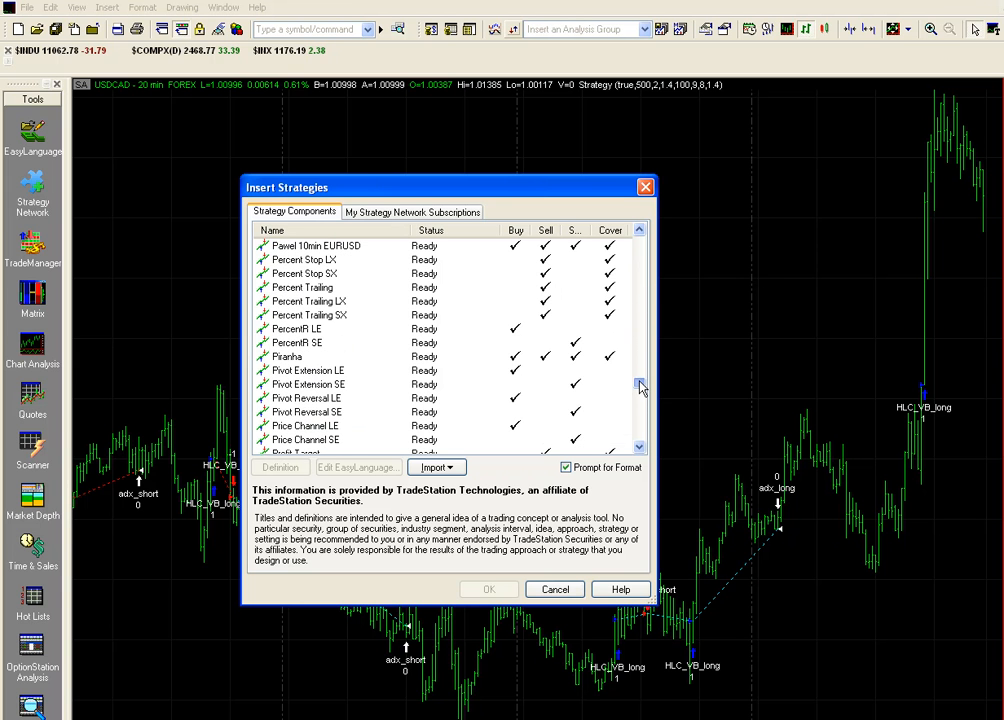
click(305, 301)
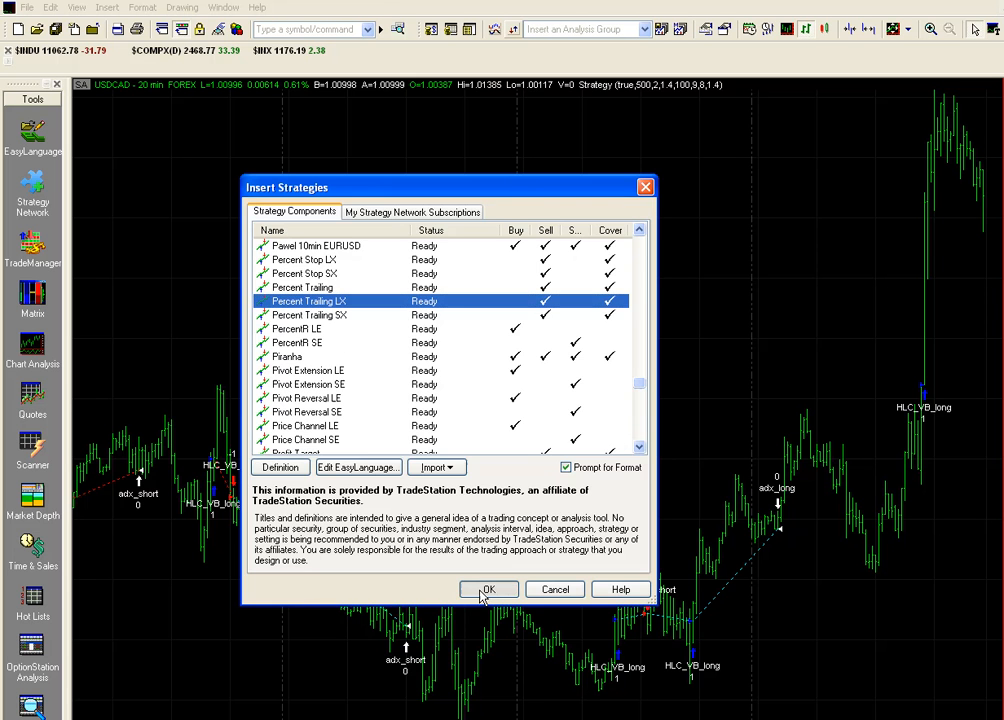
click(486, 591)
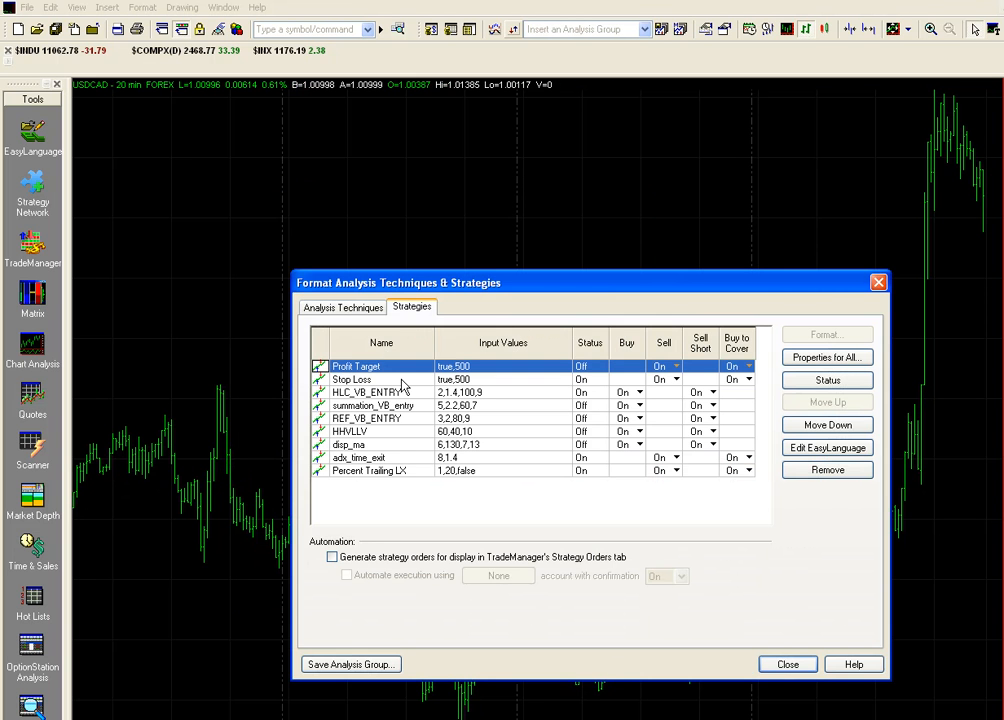
Step: Set the FloorAmt input of Percent Trailing LX to optimize from 100 to 700 in increments of 50, accepting the range despite the MaxBarsBack setting
click(395, 471)
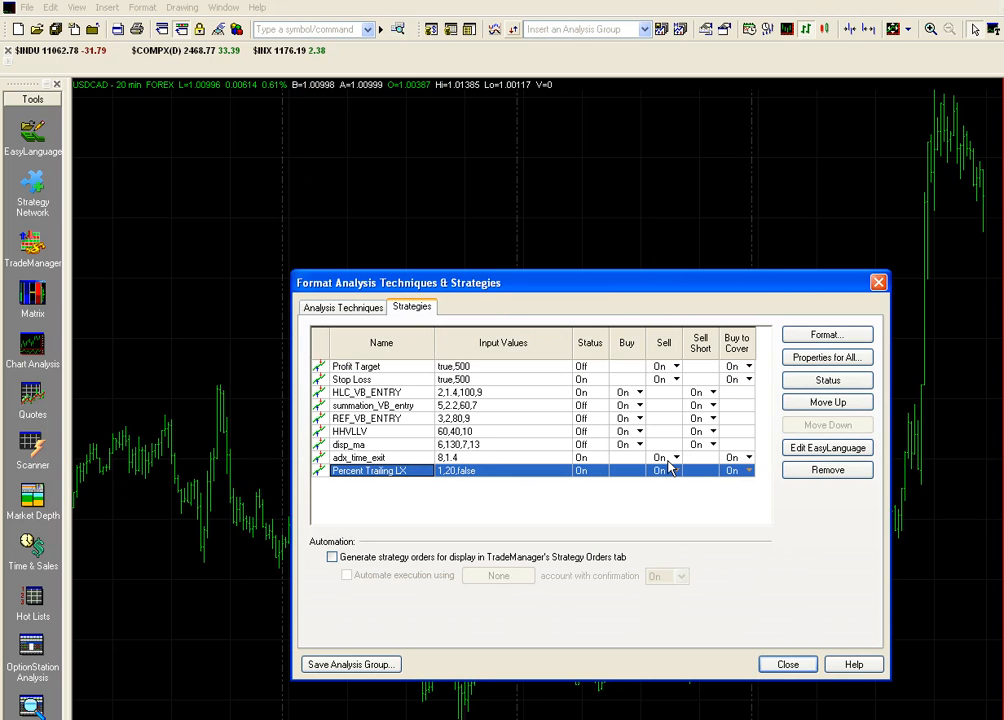
click(786, 337)
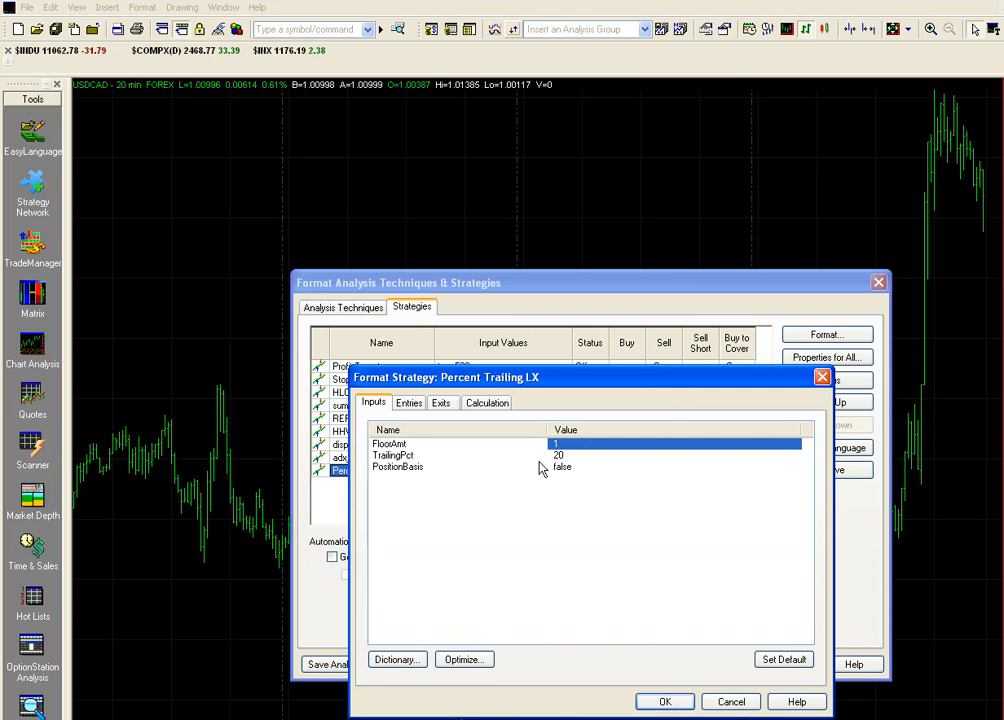
click(461, 659)
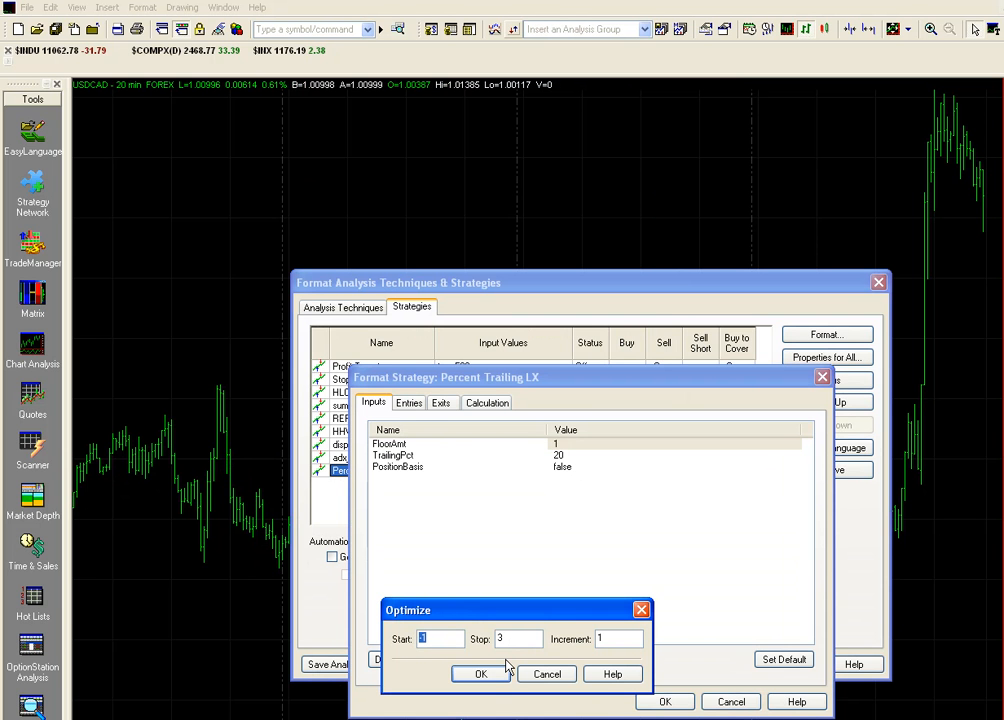
text(10)
text(700)
drag(620, 640, 490, 642)
click(476, 675)
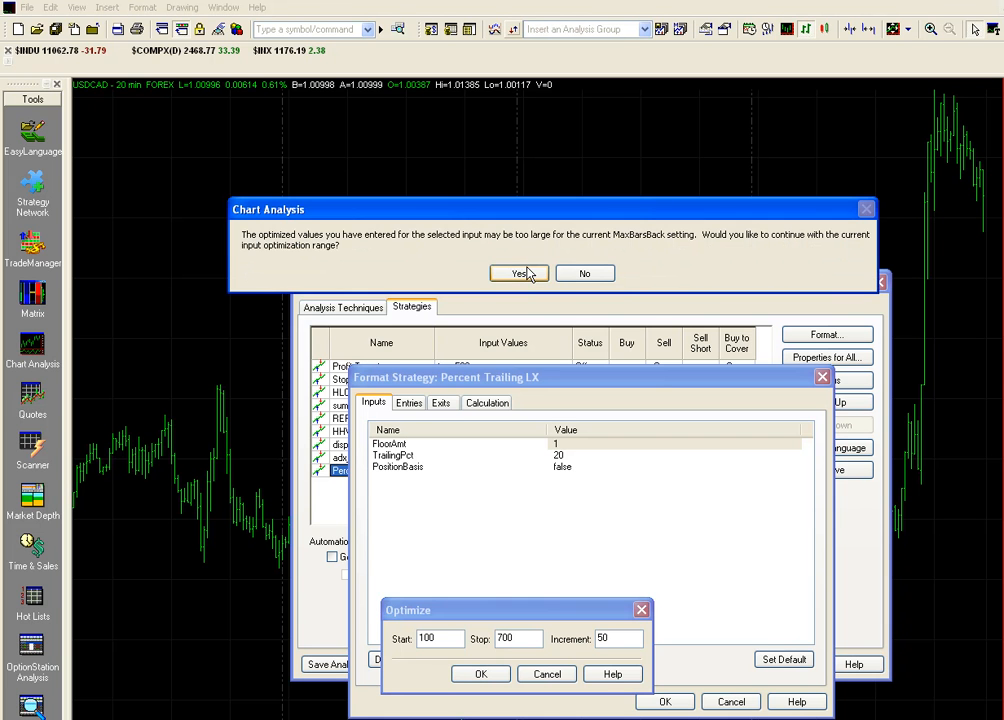
click(520, 274)
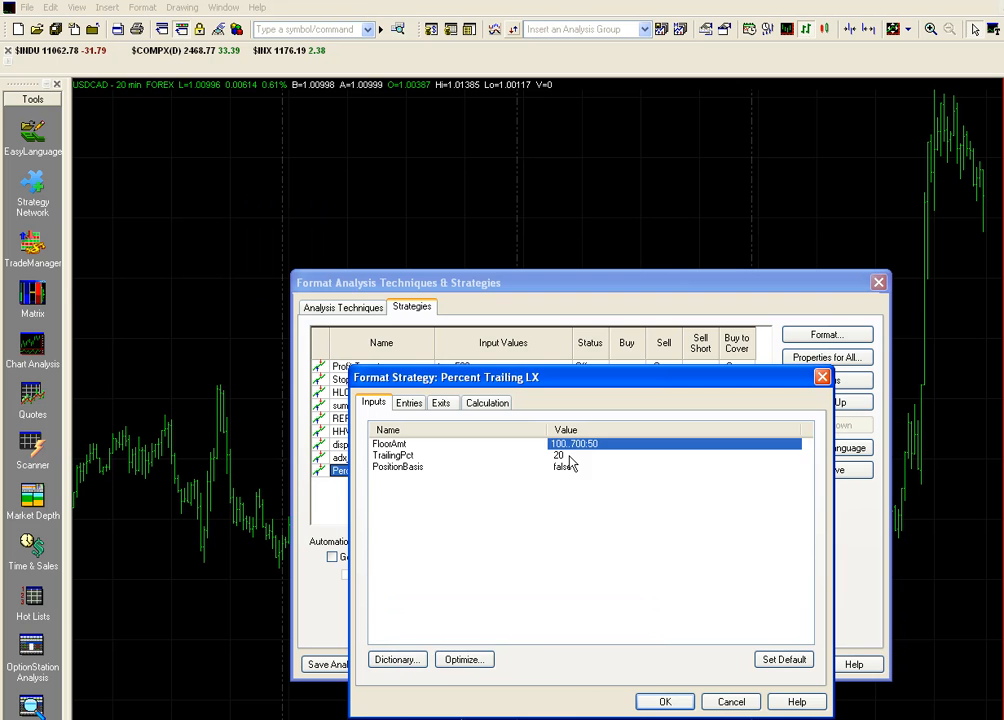
Step: Set the TrailingPct input of Percent Trailing LX to optimize from 40 to 120 in increments of 10
click(569, 456)
click(461, 659)
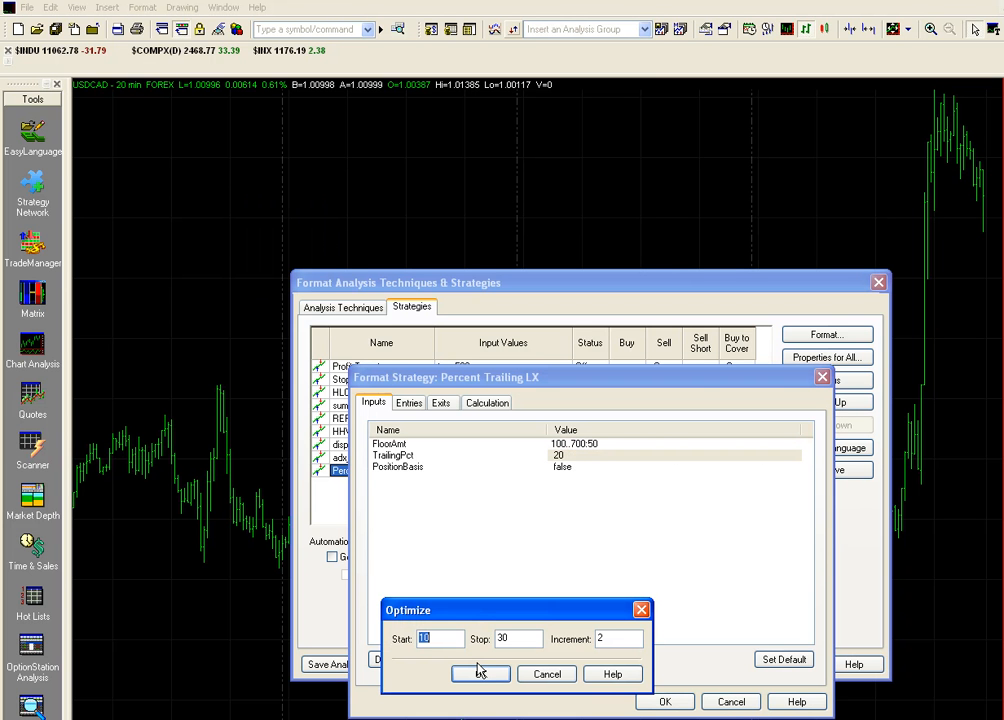
text(40)
double_click(505, 643)
text(12)
double_click(610, 638)
text(10)
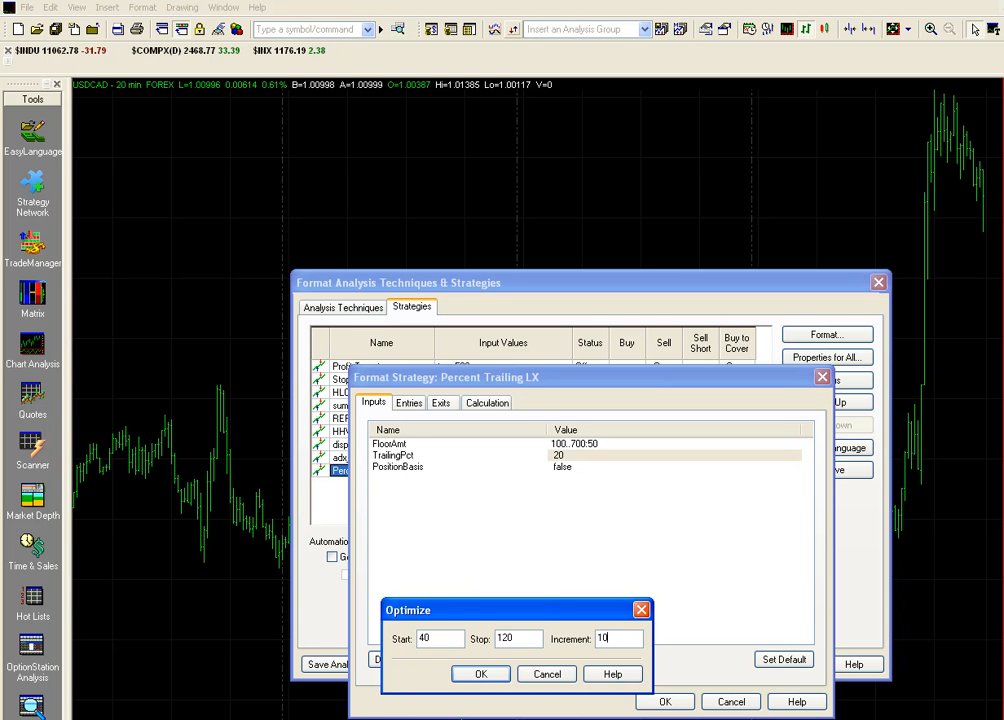
click(481, 673)
Step: Set the PositionBasis input of Percent Trailing LX to true and run the optimization with the Exhaustive method
click(563, 470)
click(565, 470)
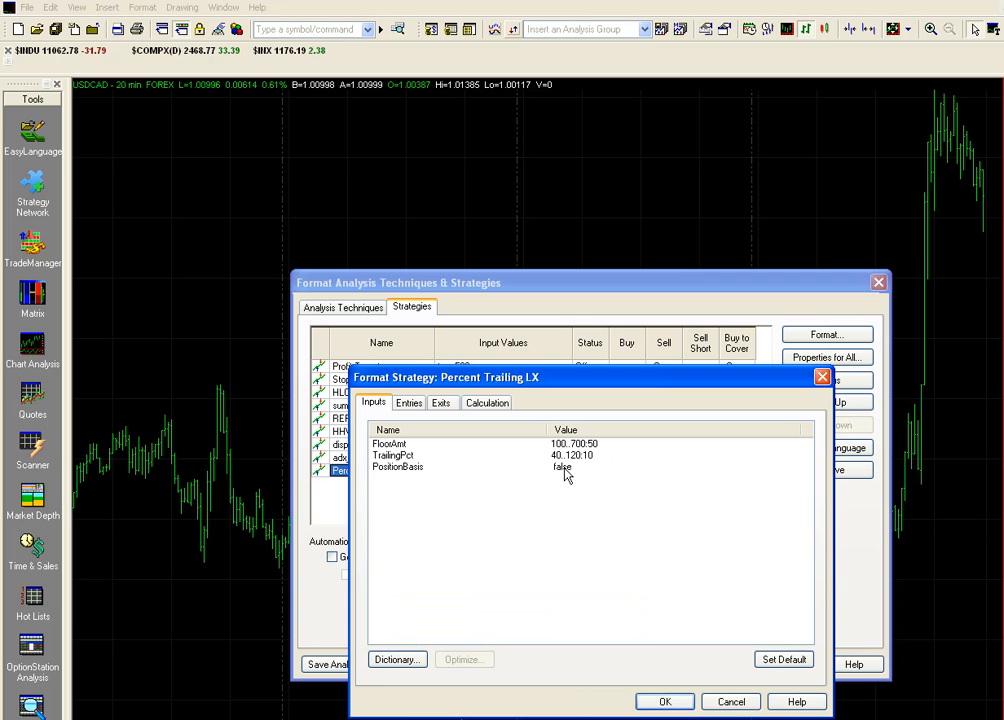
text(true)
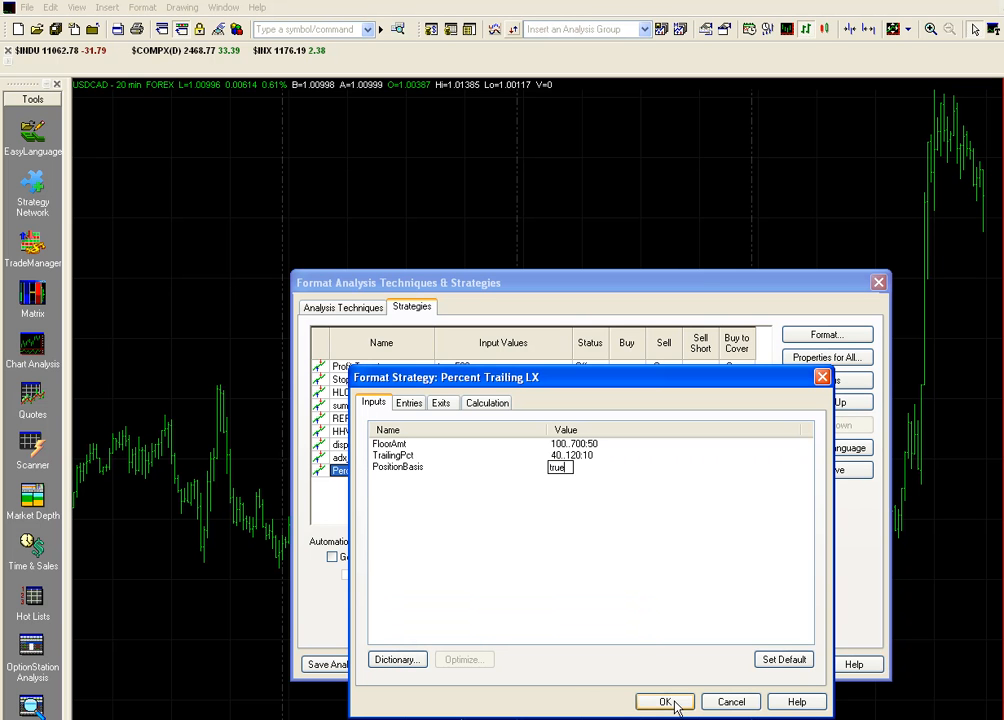
click(674, 702)
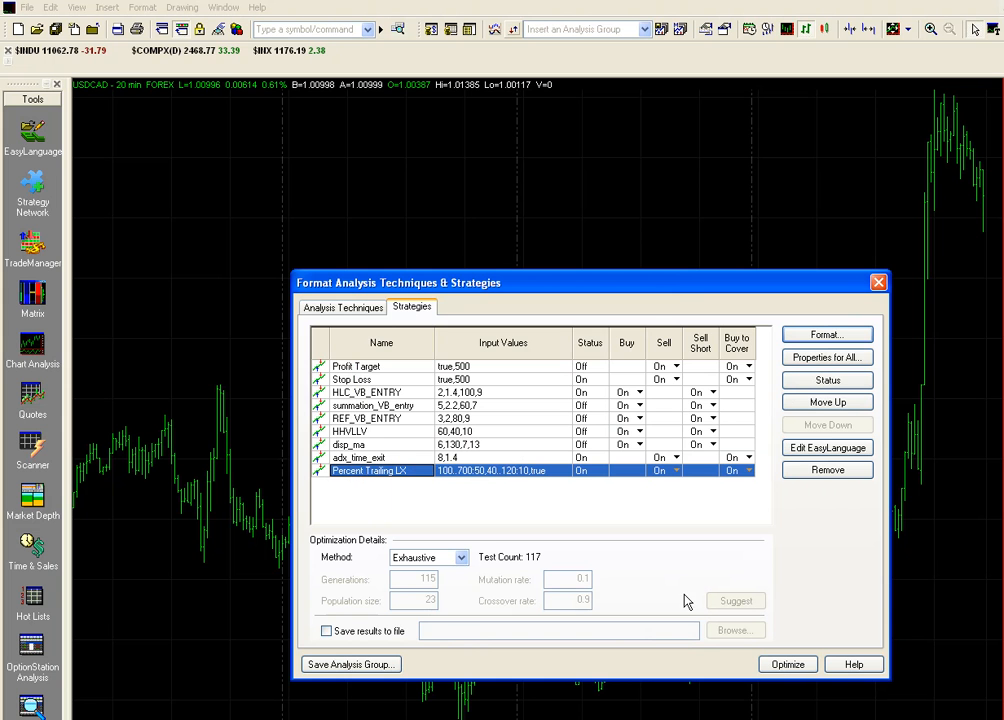
click(787, 664)
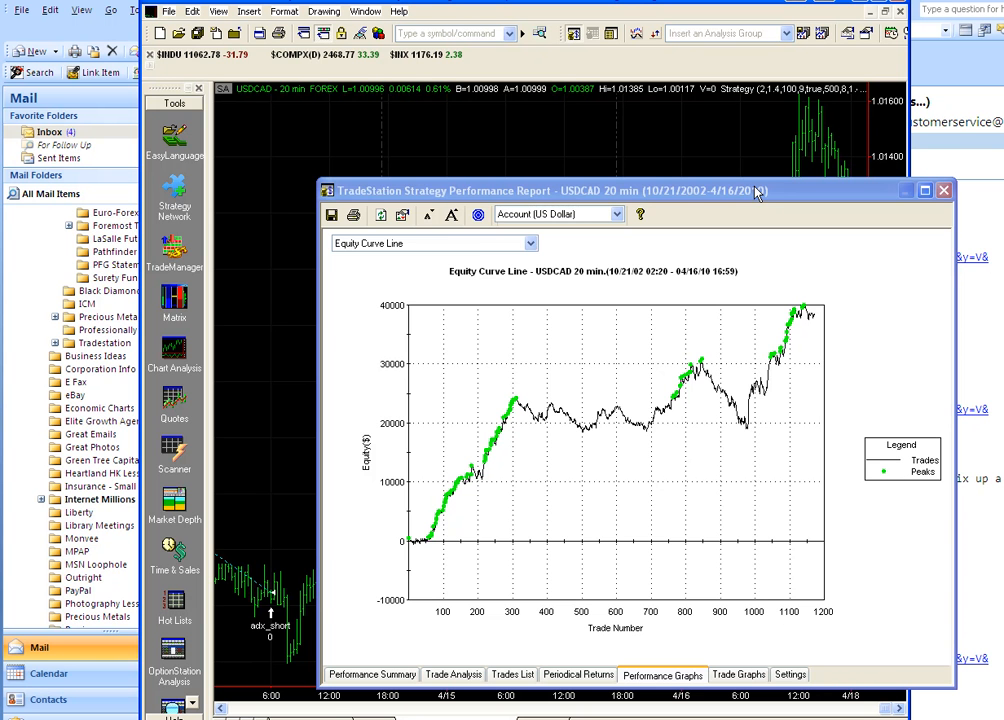
Step: Reposition the USDCAD strategy performance report window to examine its equity curve line
drag(757, 192, 720, 143)
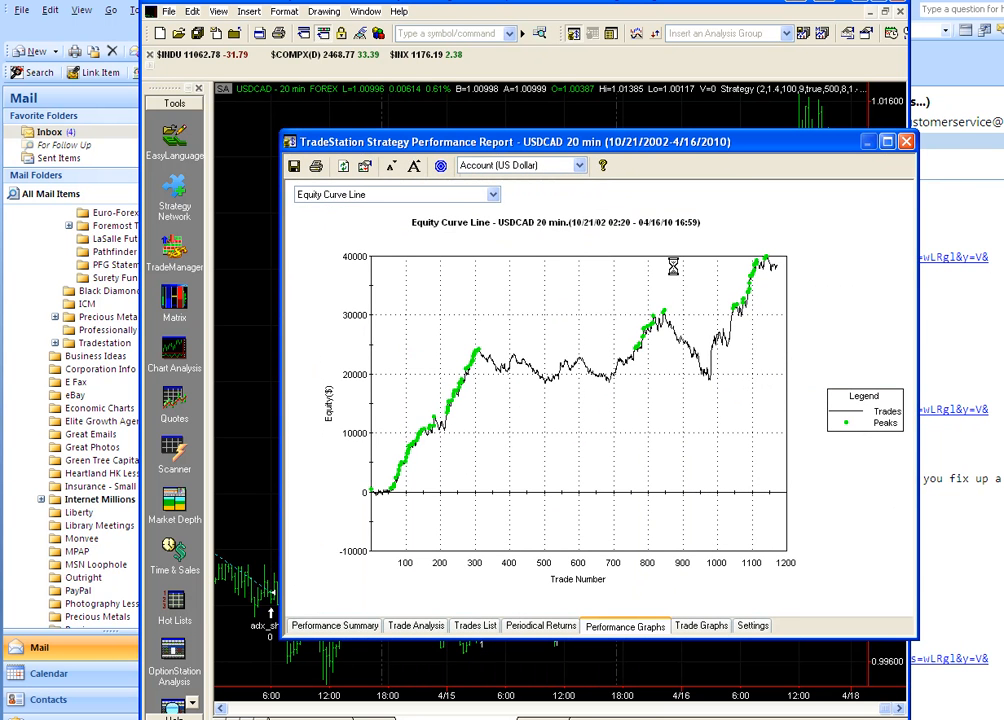